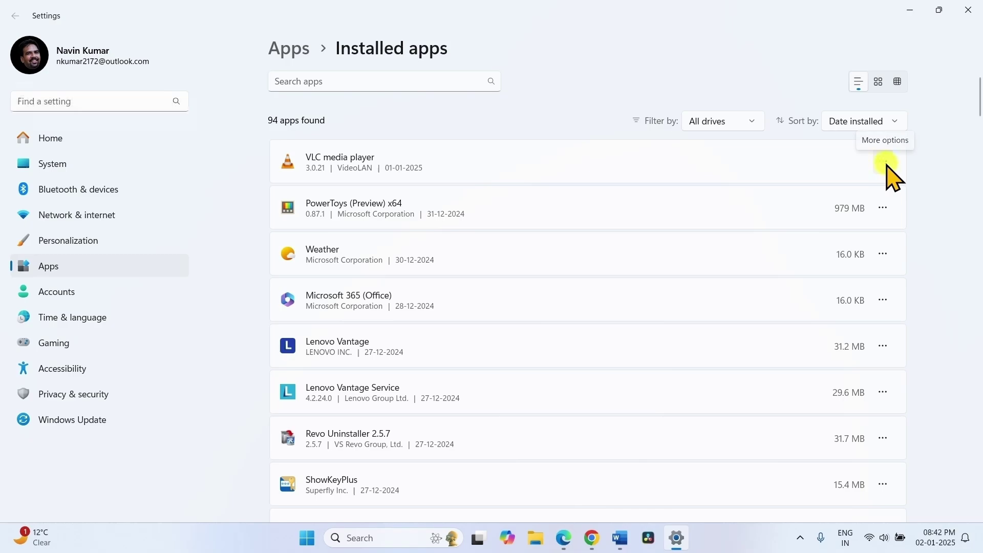
Step: Uninstall VLC media player and start uninstalling Revo Uninstaller from the installed apps list
click(885, 163)
click(762, 209)
click(869, 233)
scroll(445, 220, down, 4)
click(886, 236)
click(748, 288)
Step: Check the options for Adobe Genuine Service and Mozilla Firefox, then return to the list's top
scroll(309, 246, down, 3)
click(882, 236)
scroll(882, 172, down, 15)
click(882, 159)
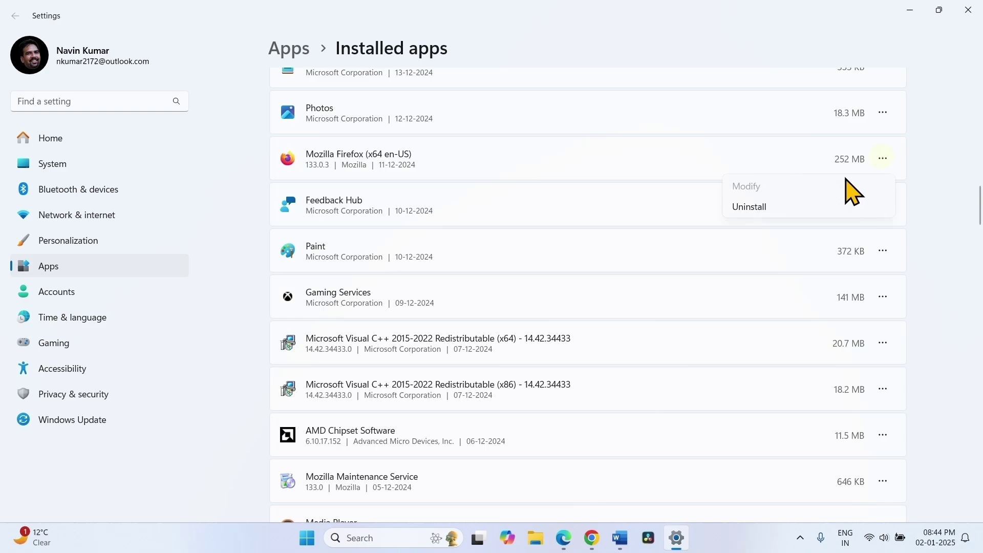
scroll(373, 368, down, 15)
scroll(380, 376, down, 20)
scroll(374, 364, down, 15)
key(Home)
Step: Close Settings, check the Start menu's shut down and restart options, then close Start
click(967, 10)
click(320, 539)
click(650, 495)
click(650, 495)
click(651, 497)
click(823, 272)
click(823, 267)
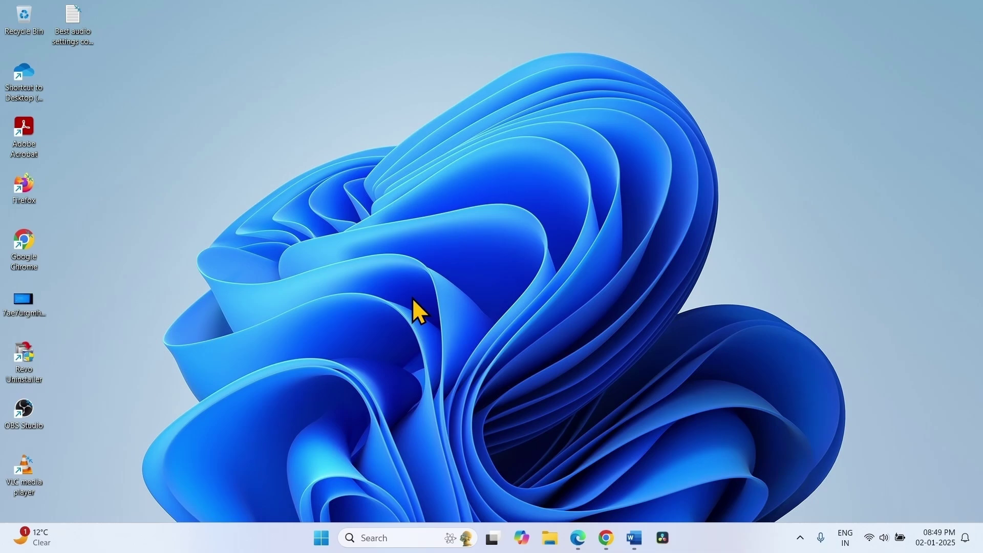
Step: Launch Command Prompt as administrator from a cmd search and run the sfc scan command
click(374, 537)
text(cmd)
right_click(434, 146)
click(500, 160)
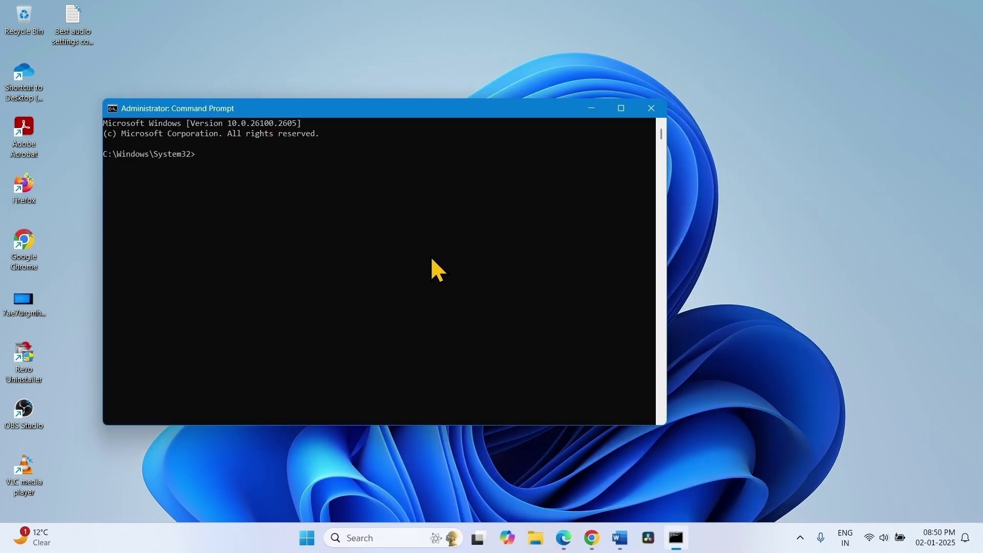
text(sfc /scannn)
text(w)
key(Return)
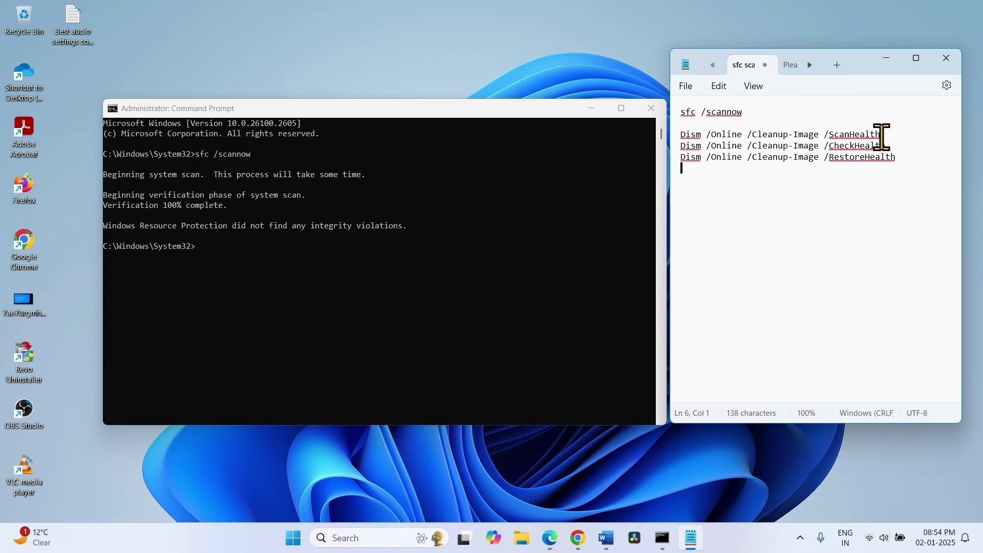
Step: Copy the DISM ScanHealth command from the notes and run it in Command Prompt
drag(902, 158, 686, 135)
click(887, 135)
drag(887, 136, 681, 136)
right_click(714, 141)
click(742, 211)
click(207, 251)
key(ctrl+v)
key(Return)
Step: Copy the DISM CheckHealth command from the notes and run it in Command Prompt
drag(887, 147, 682, 153)
right_click(689, 149)
click(722, 209)
click(212, 352)
key(ctrl+v)
key(Return)
Step: Copy the DISM RestoreHealth command and paste it at the prompt without running it yet
scroll(235, 412, down, 5)
click(894, 157)
drag(895, 158, 680, 160)
right_click(713, 165)
click(742, 219)
click(207, 269)
right_click(207, 269)
Step: Run the DISM RestoreHealth repair, then close Command Prompt and the notes window
key(Return)
click(652, 108)
click(947, 58)
Step: Look at the power options in the Start menu, then close Start
click(321, 538)
click(650, 493)
click(786, 406)
click(785, 375)
Step: Find Windows Security via search and select Full scan under Virus & threat protection's scan options
click(369, 536)
text(windows security)
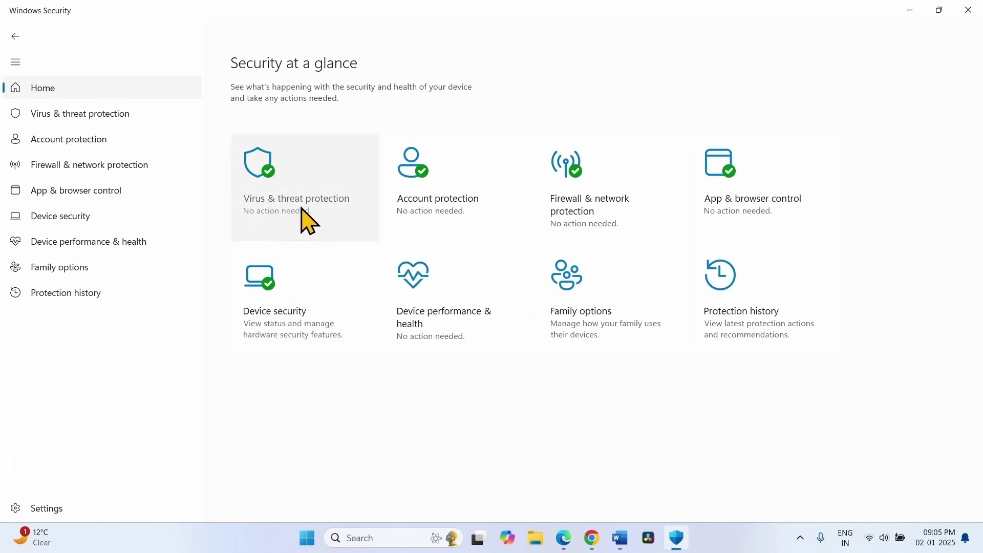
click(302, 209)
click(238, 256)
scroll(237, 252, down, 2)
click(238, 250)
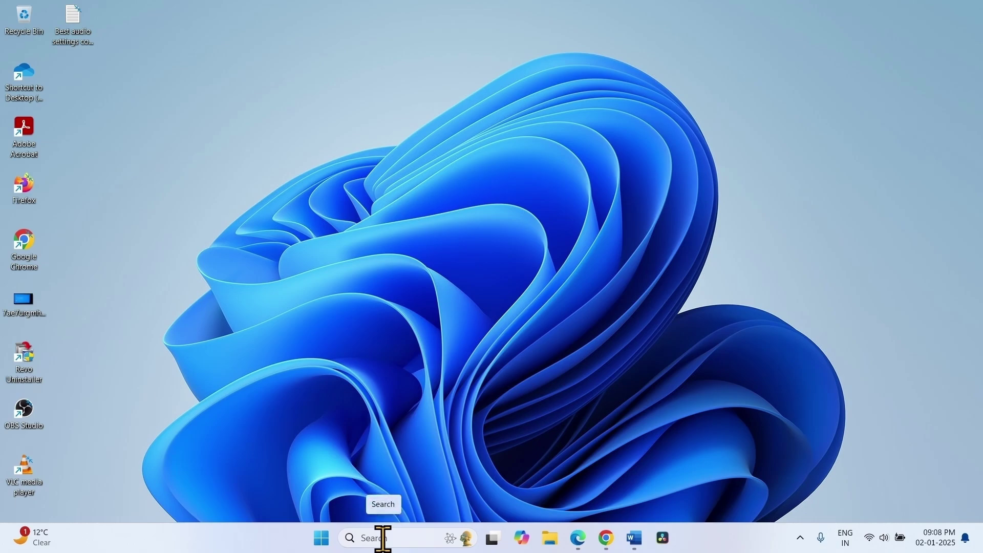
Step: Open Control Panel from search, switch View by to Large icons, and open Power Options
click(383, 538)
text(control)
click(421, 146)
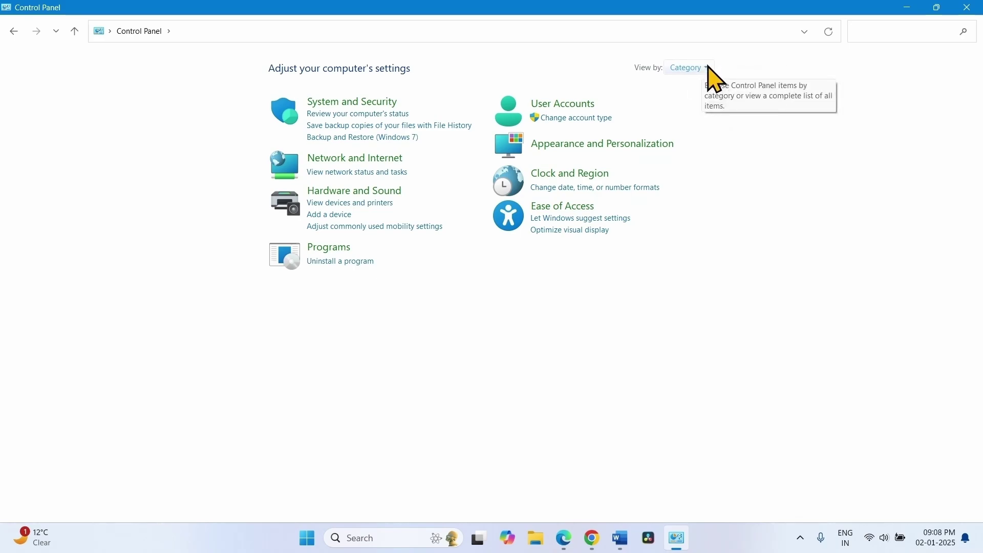
click(708, 67)
click(705, 103)
click(690, 228)
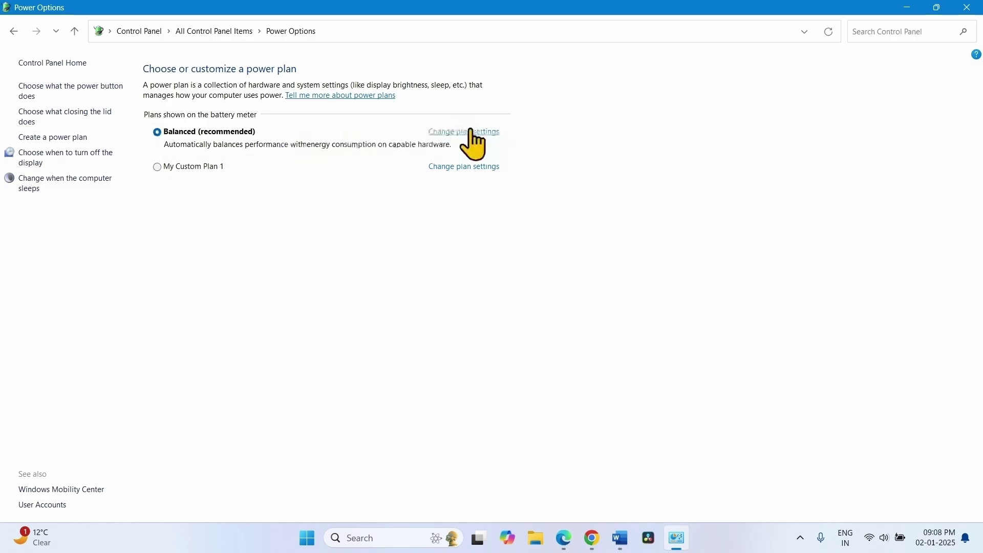
Step: Open the Balanced plan's advanced power settings and expand Processor power management
click(475, 132)
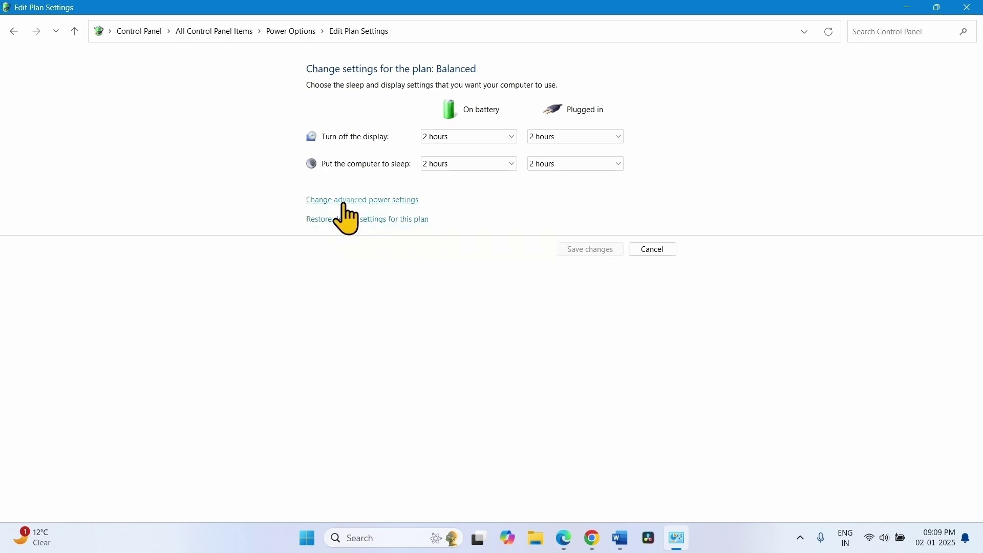
click(380, 200)
drag(133, 45, 519, 70)
scroll(444, 259, down, 1)
click(439, 244)
scroll(441, 275, up, 1)
Step: Set the on-battery Maximum processor state to 99%, then apply and confirm with OK
click(449, 279)
click(516, 269)
click(508, 270)
text(99)
click(512, 278)
click(450, 246)
scroll(523, 268, down, 2)
click(624, 333)
click(511, 335)
Step: Close the plan settings, open Windows Memory Diagnostic from a 'memory' search, dismiss it, and check the hidden tray icons
click(967, 7)
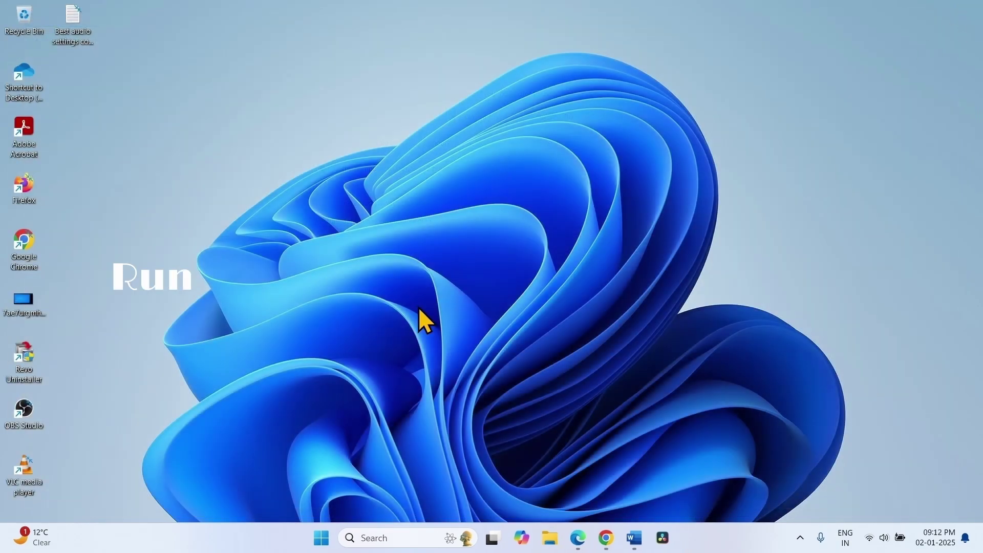
click(372, 539)
text(mem)
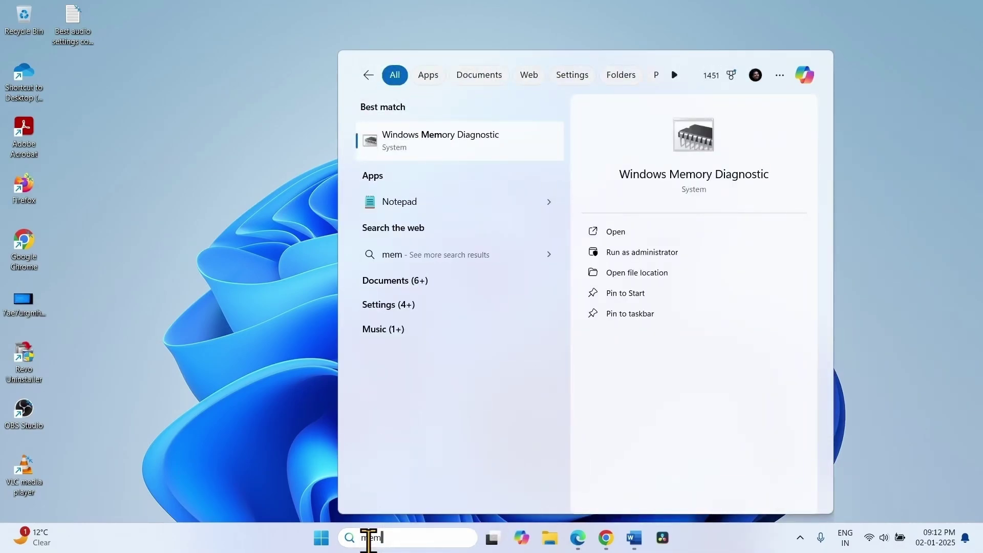
text(ory)
click(415, 155)
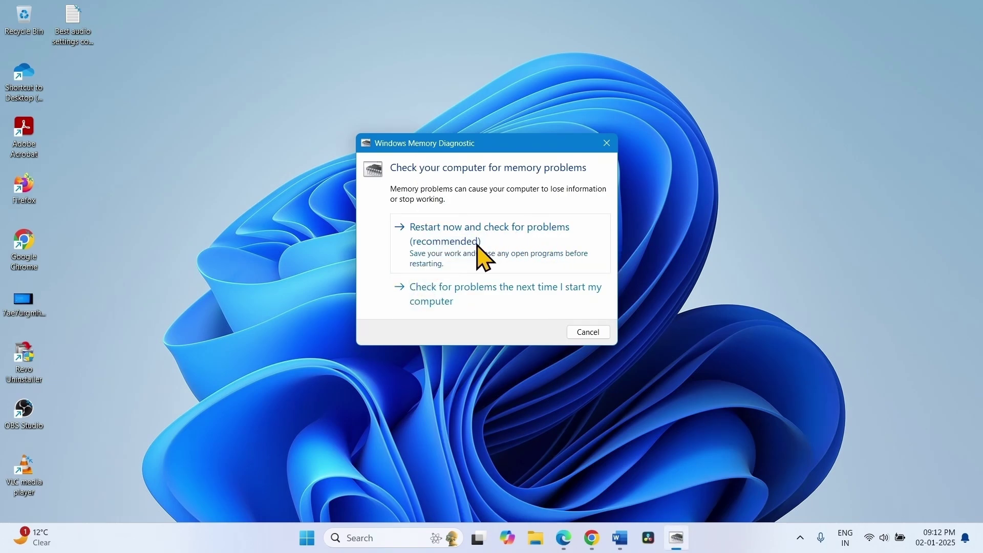
click(607, 144)
click(801, 538)
click(400, 410)
Step: Open a new maximized Chrome window and search the web for 'windows 11 download'
click(605, 535)
right_click(605, 535)
click(563, 416)
click(637, 42)
text(windows 11 download)
key(Return)
Step: On Microsoft's Download Windows 11 page, download the media creation tool and check its progress
click(226, 215)
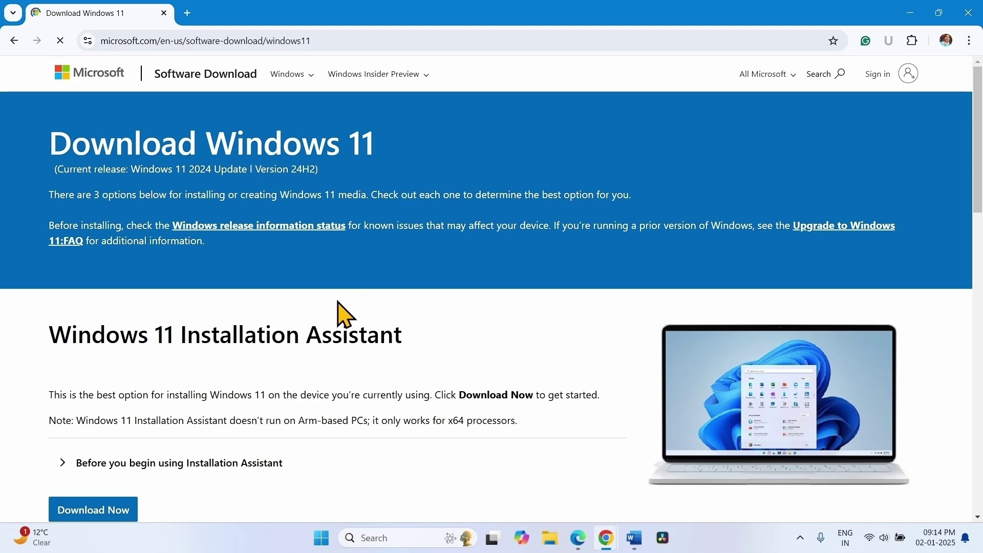
scroll(342, 314, down, 1)
scroll(338, 302, down, 4)
scroll(284, 194, down, 3)
scroll(134, 163, up, 1)
click(93, 332)
click(923, 41)
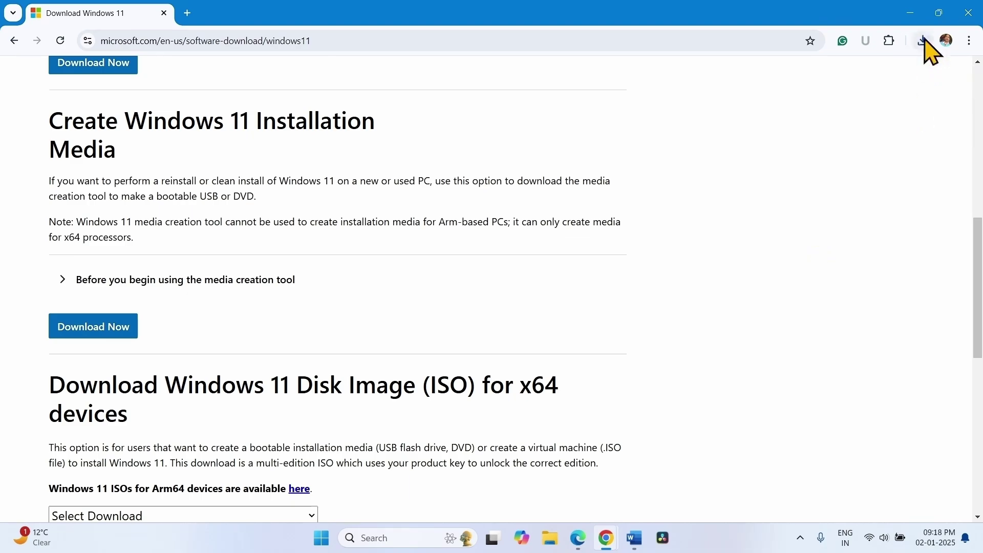
Step: Launch the downloaded mediacreationtool.exe from Chrome's downloads list to start Windows 11 Setup
click(923, 41)
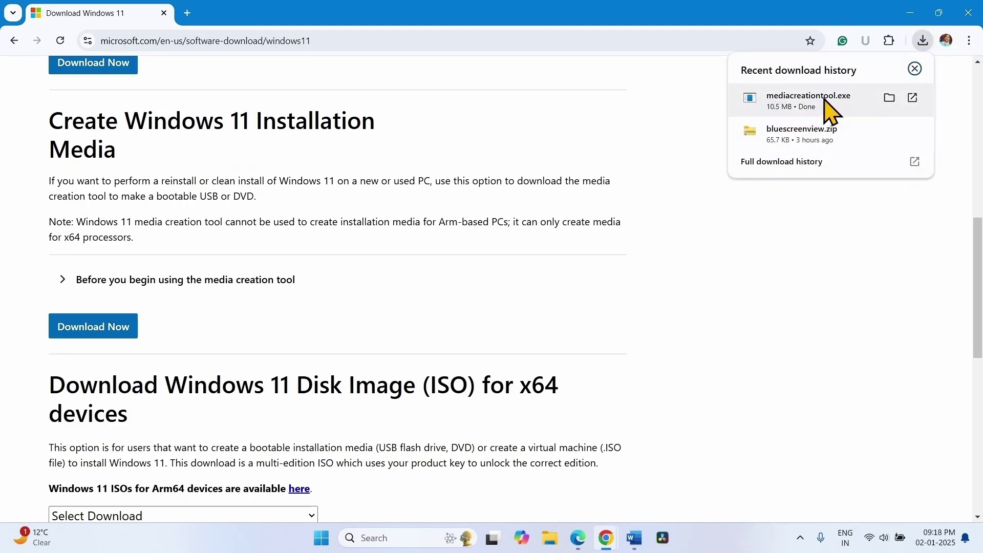
click(827, 100)
click(909, 13)
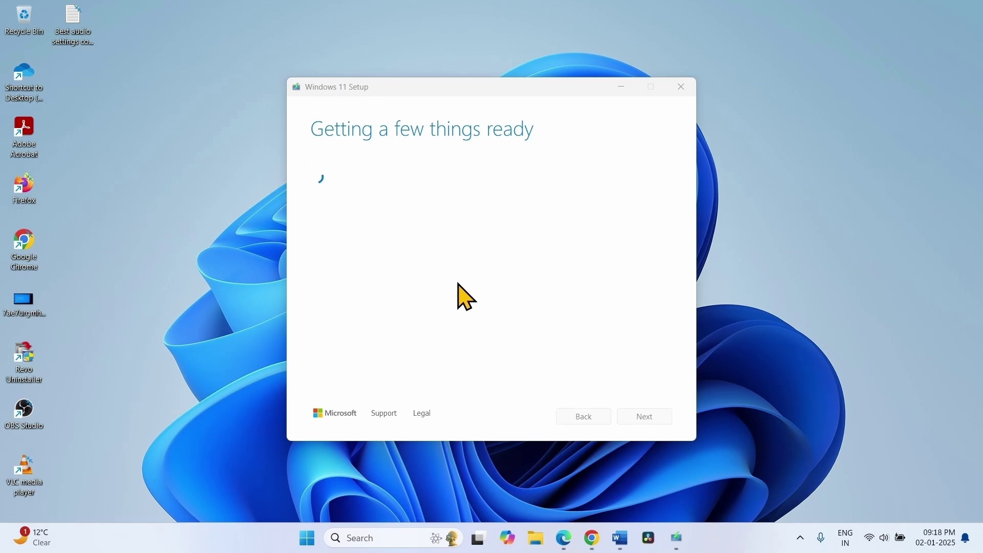